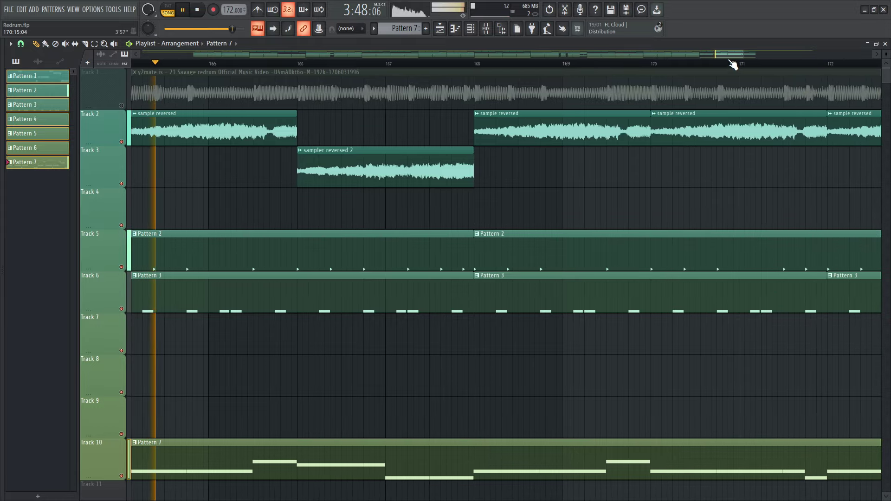
# Review the full arrangement in the playlist through to its end and return to the opening bars
pyautogui.moveTo(715, 54); pyautogui.dragTo(861, 165)
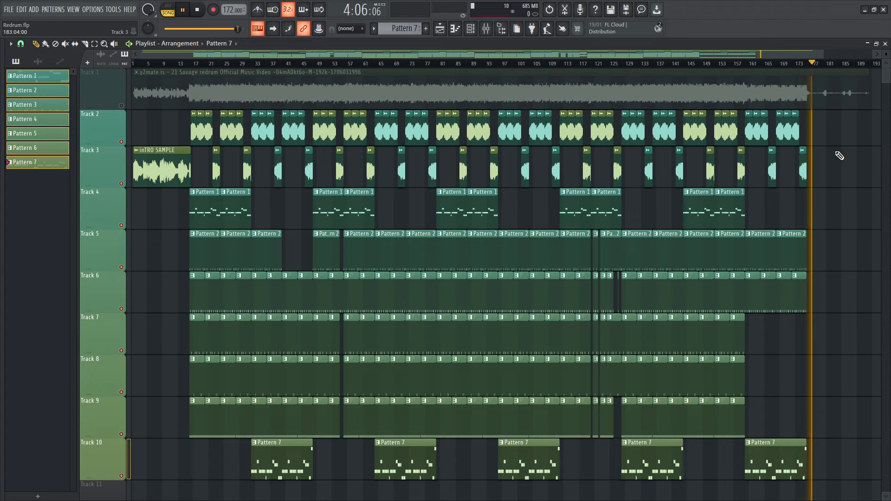
pyautogui.press('space')
pyautogui.moveTo(824, 56); pyautogui.dragTo(359, 57)
# Solo Track 2 in the playlist and play back its sample 1 clips
pyautogui.doubleClick(324, 135)
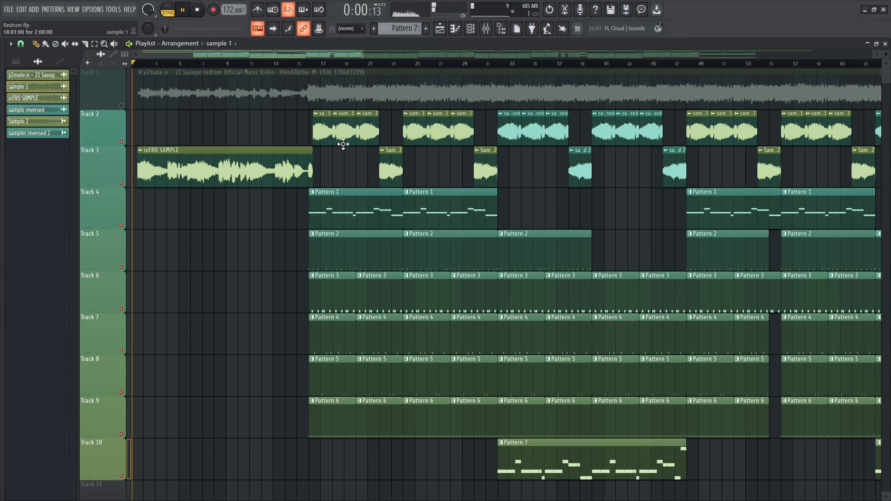
pyautogui.press('space')
pyautogui.rightClick(122, 142)
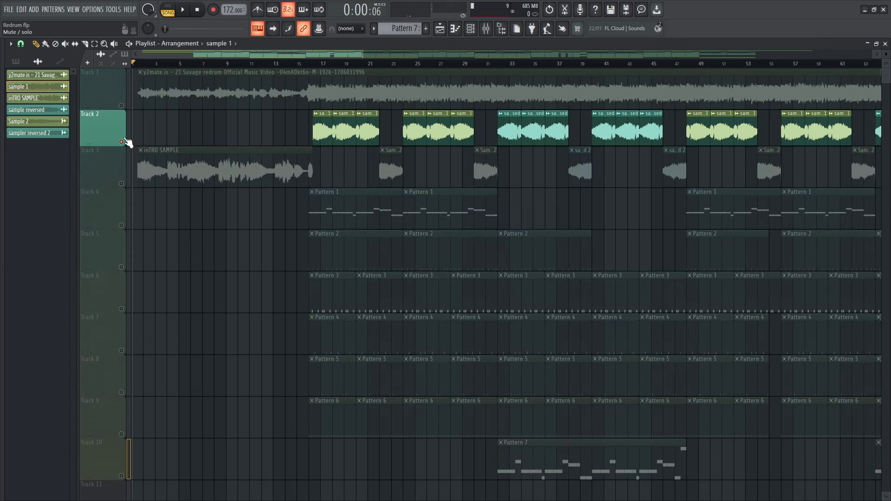
pyautogui.press('space')
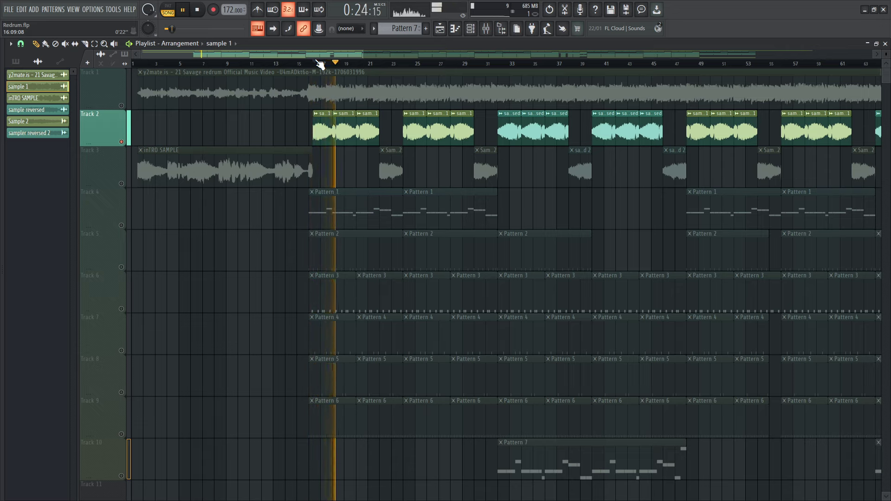
# Open the Sample 2 clip's channel settings to examine its waveform, close them and resume playback
pyautogui.click(396, 180)
pyautogui.press('space')
pyautogui.doubleClick(396, 181)
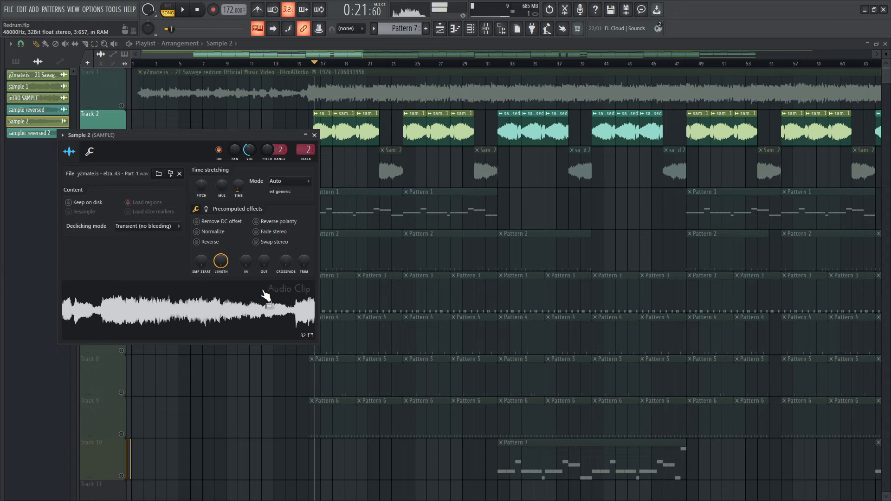
pyautogui.press('Escape')
pyautogui.press('space')
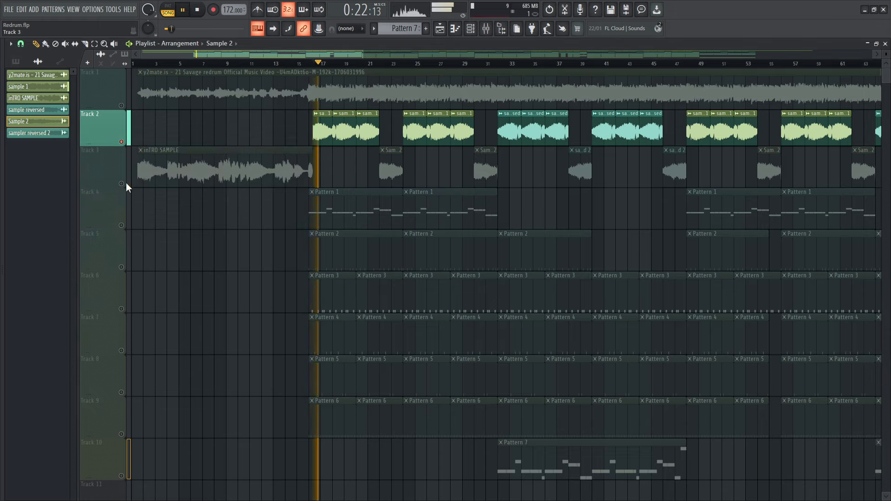
# Unmute Track 3 and play the section where the reversed sample clips start on Tracks 2 and 3
pyautogui.click(121, 184)
pyautogui.click(500, 66)
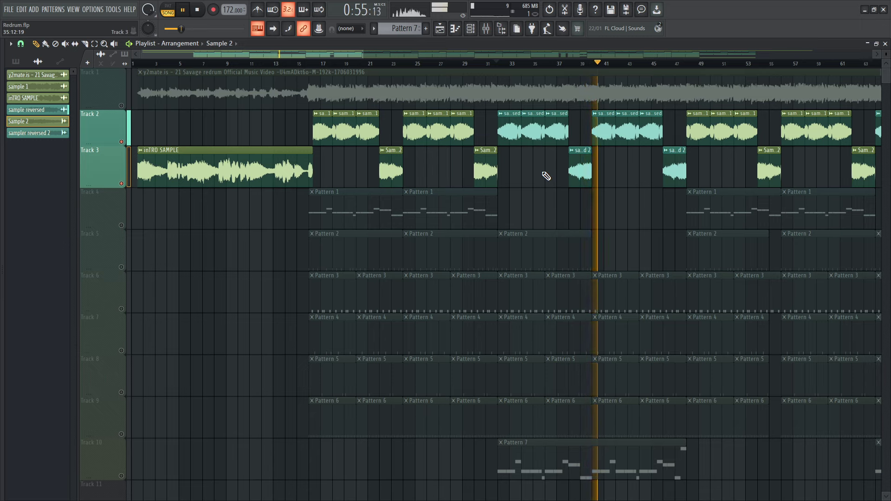
pyautogui.press('space')
# Unmute Track 4 and open the sampler settings of Pattern 1's Spinz 808 channel
pyautogui.click(122, 226)
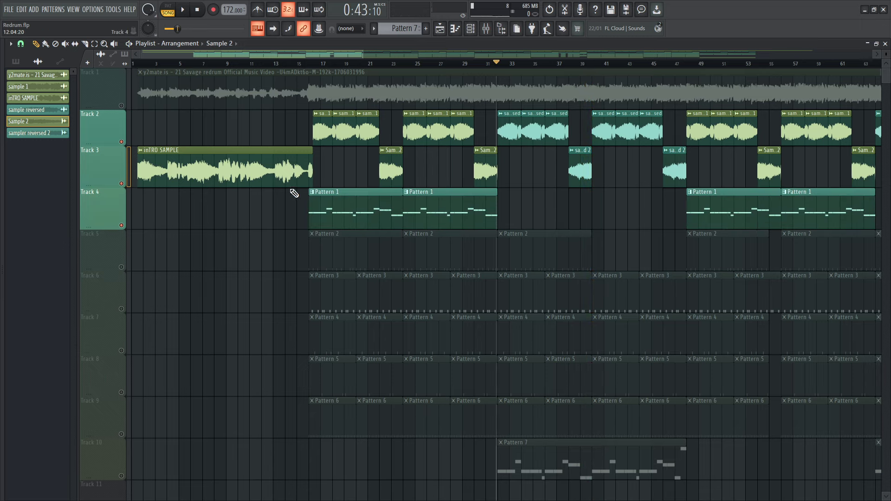
pyautogui.click(461, 29)
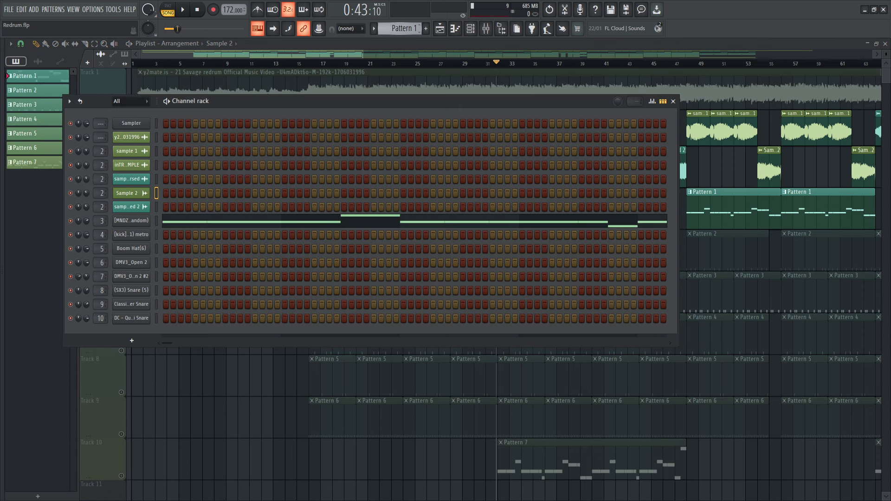
pyautogui.click(131, 220)
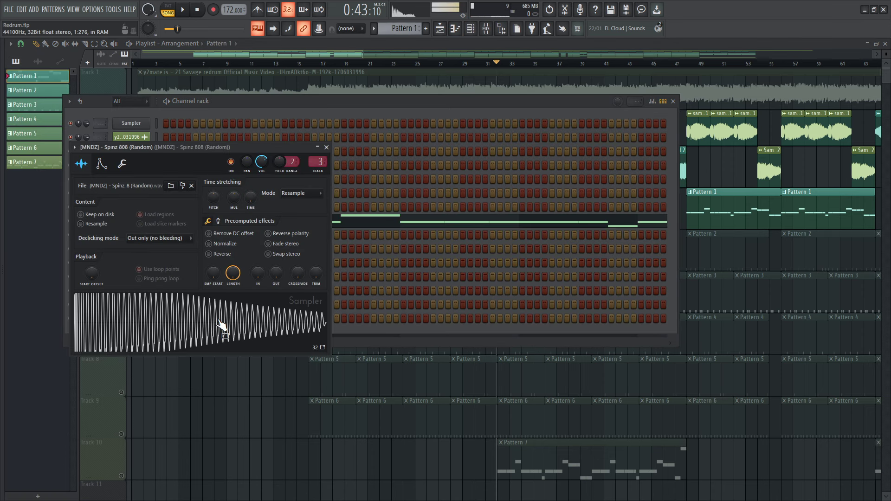
# Open Pattern 1's Spinz 808 notes in the piano roll and play the pattern
pyautogui.click(379, 221)
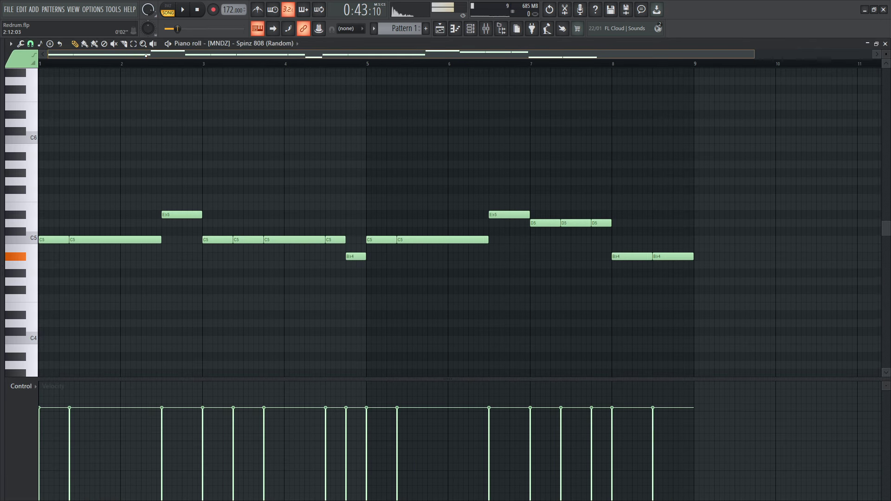
pyautogui.press('space')
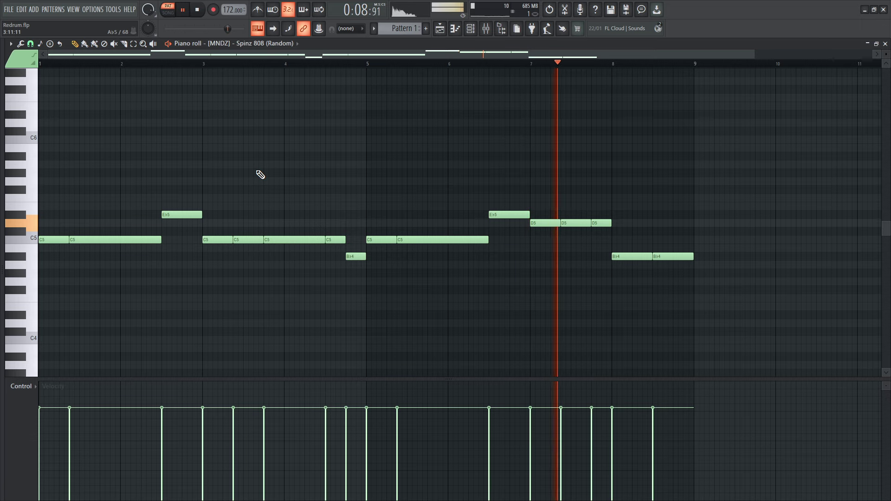
pyautogui.press('space')
# Play Pattern 2 and open its [kick] (11) metro notes in the piano roll
pyautogui.click(458, 32)
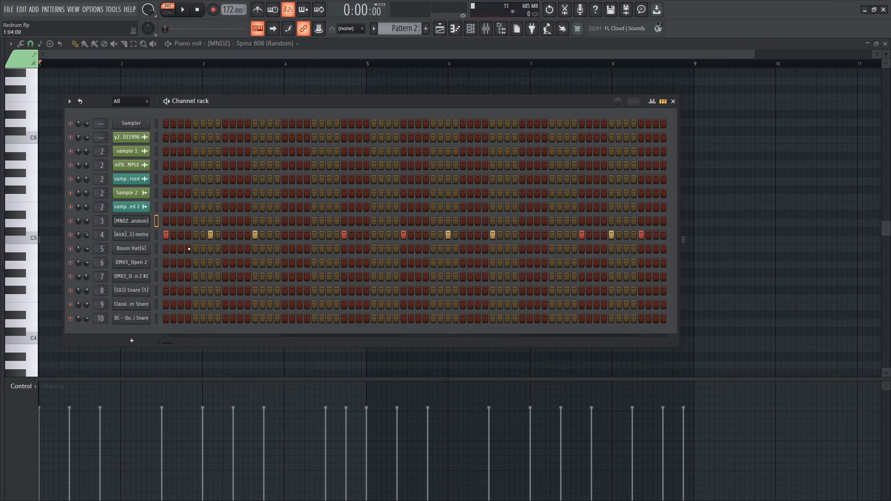
pyautogui.press('space')
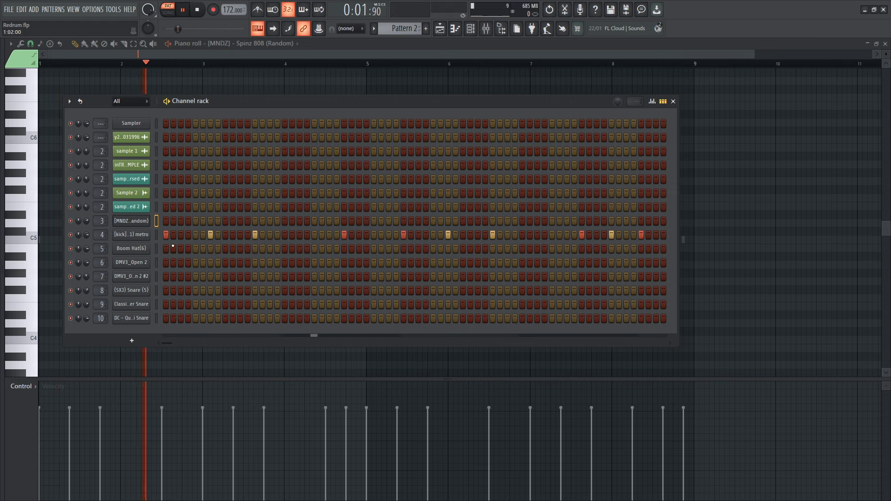
pyautogui.rightClick(142, 234)
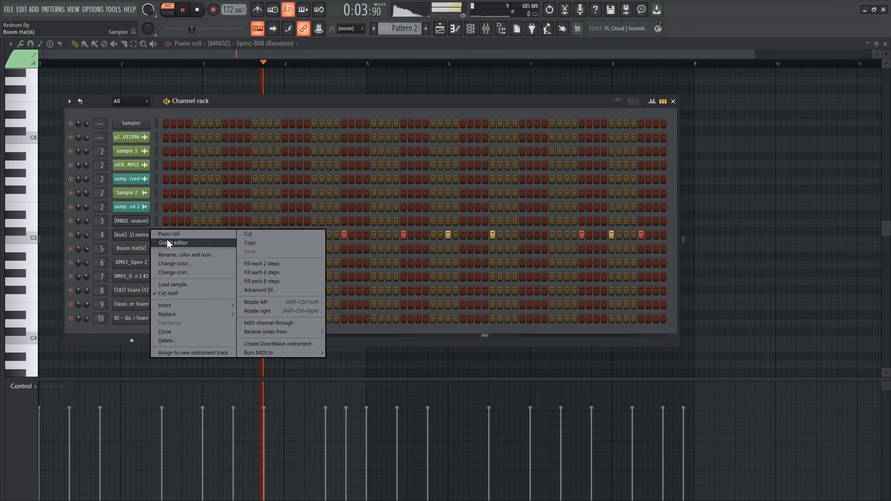
pyautogui.click(167, 239)
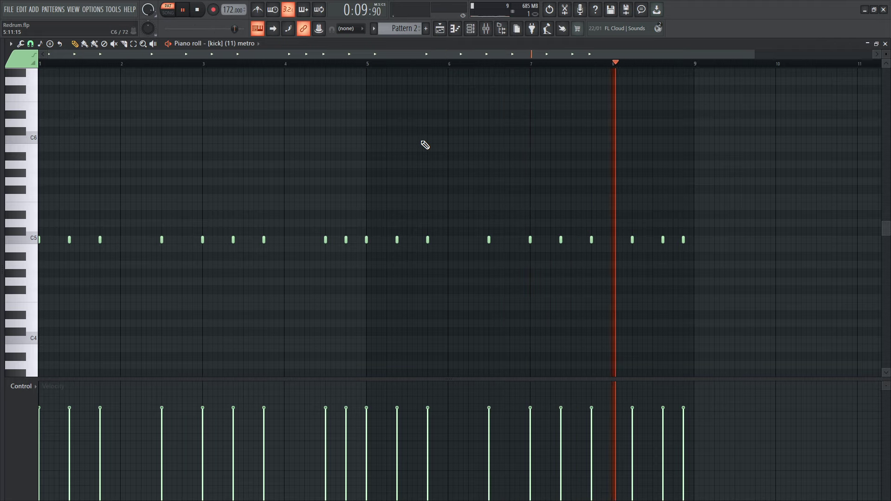
# Stop playback and open the [kick] (11) metro channel's sampler settings
pyautogui.click(471, 28)
pyautogui.press('space')
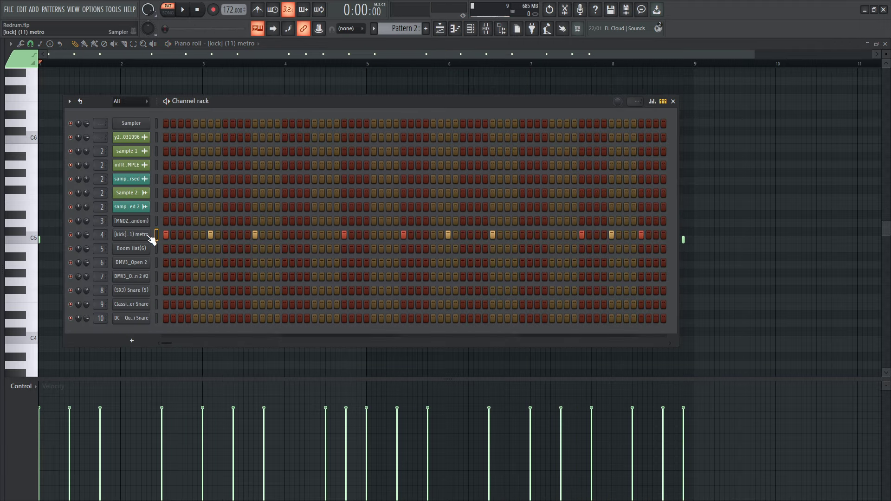
pyautogui.click(150, 236)
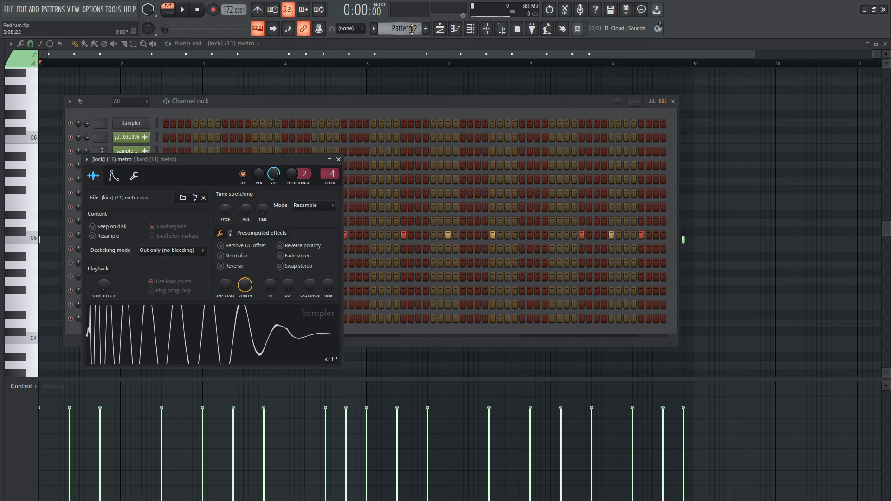
# Switch to Pattern 3 and examine the sampler settings of the DMV3_Open 2 and DMV3_Open 2 #2 channels
pyautogui.scroll(-1, 412, 30)
pyautogui.click(147, 264)
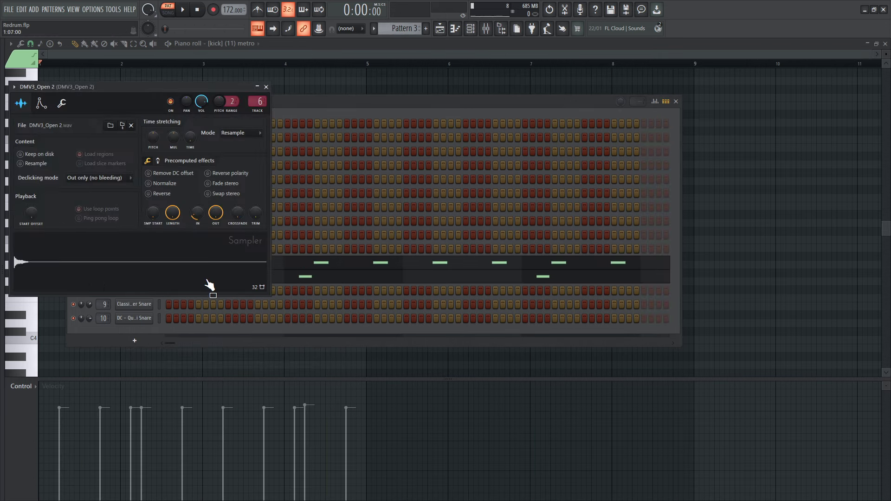
pyautogui.click(346, 106)
pyautogui.click(146, 279)
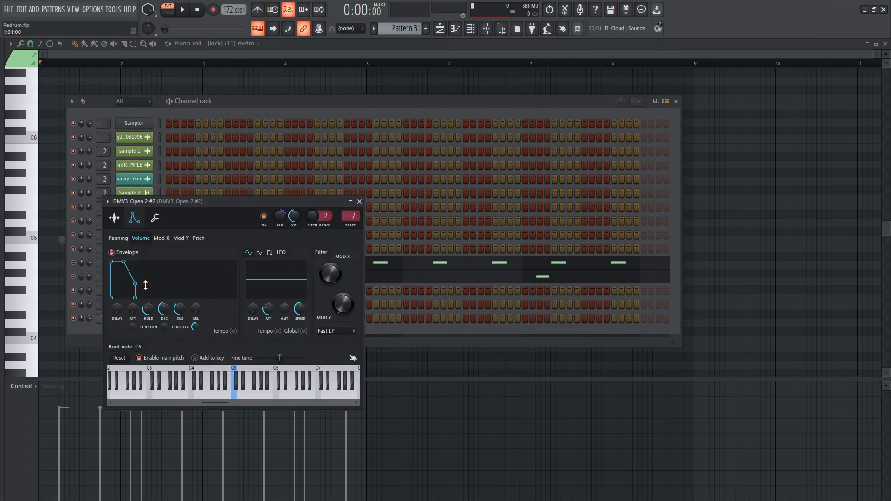
pyautogui.click(114, 218)
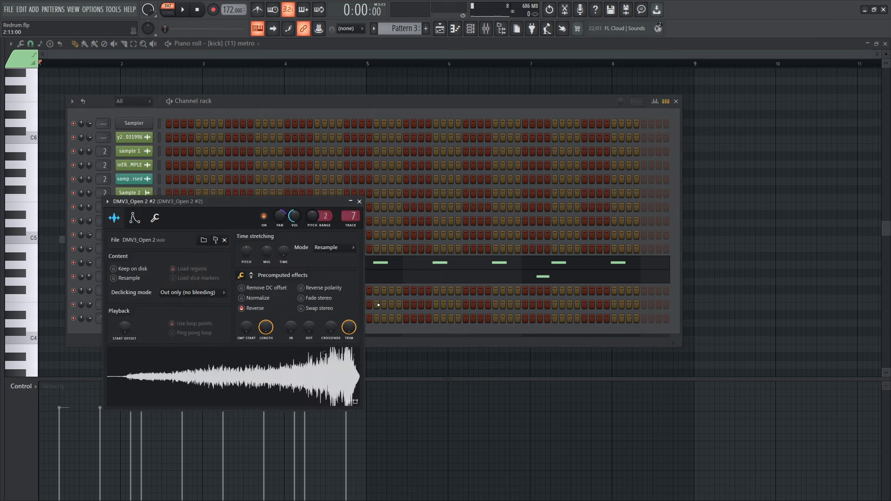
# Play Pattern 3 while viewing the DMV3_Open 2 and DMV3_Open 2 #2 notes in the piano roll
pyautogui.click(411, 268)
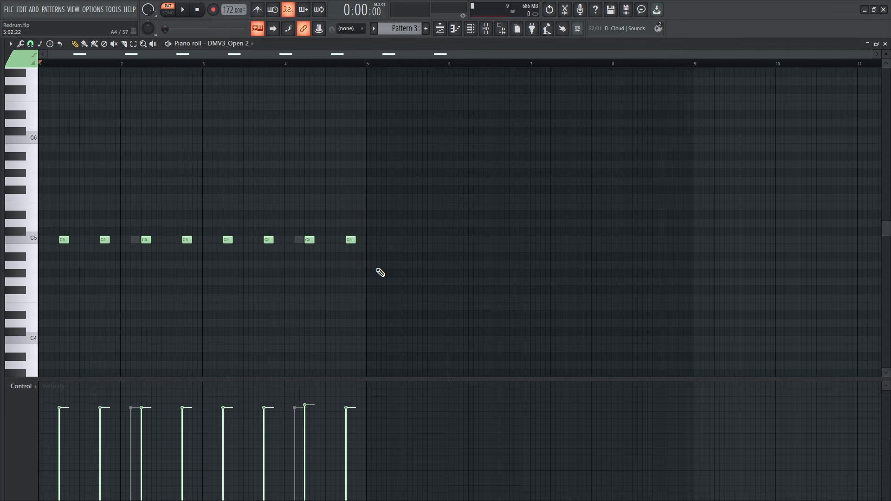
pyautogui.press('space')
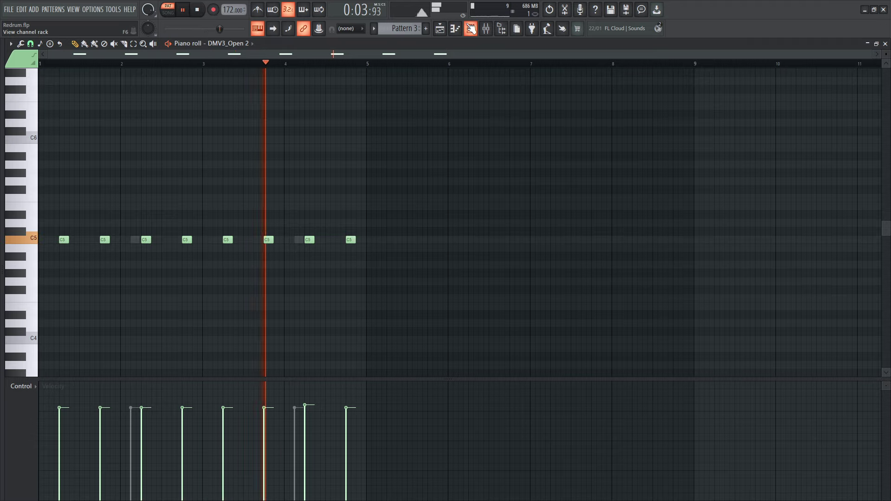
pyautogui.click(456, 29)
pyautogui.click(336, 277)
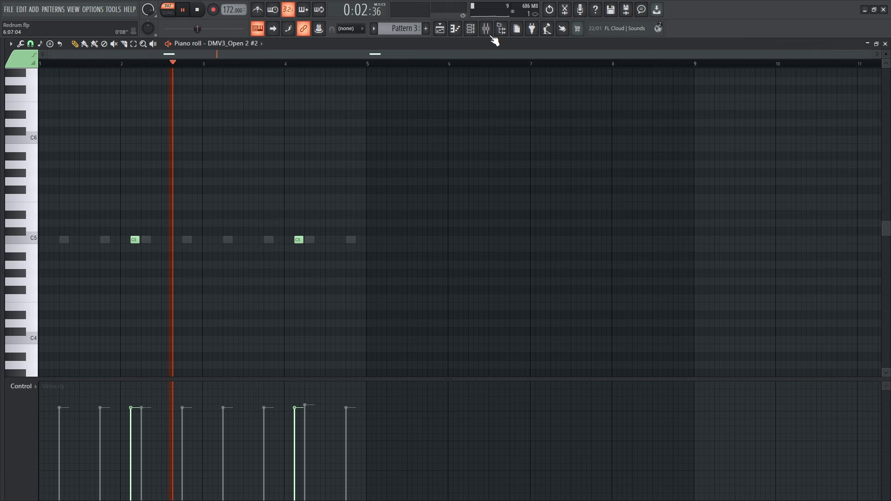
# Switch to Pattern 4 in the channel rack and examine the (SXJ) Snare (5) channel's sampler settings
pyautogui.click(470, 28)
pyautogui.scroll(-1, 405, 28)
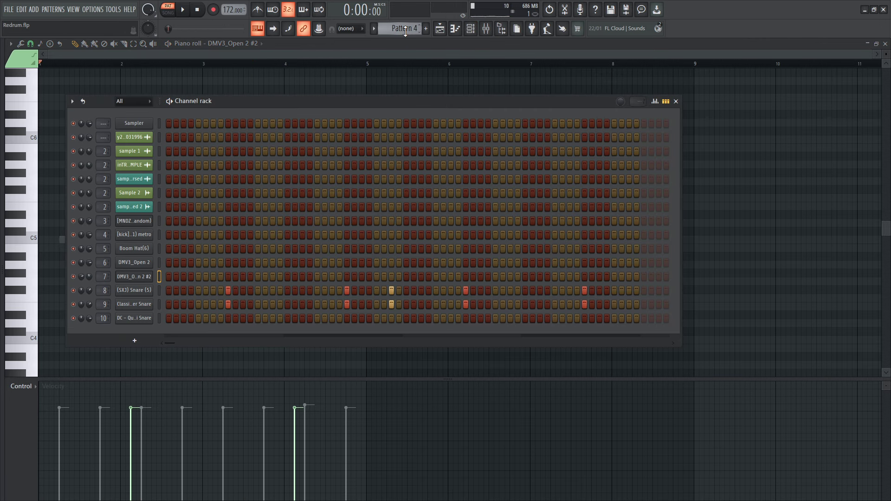
pyautogui.press('space')
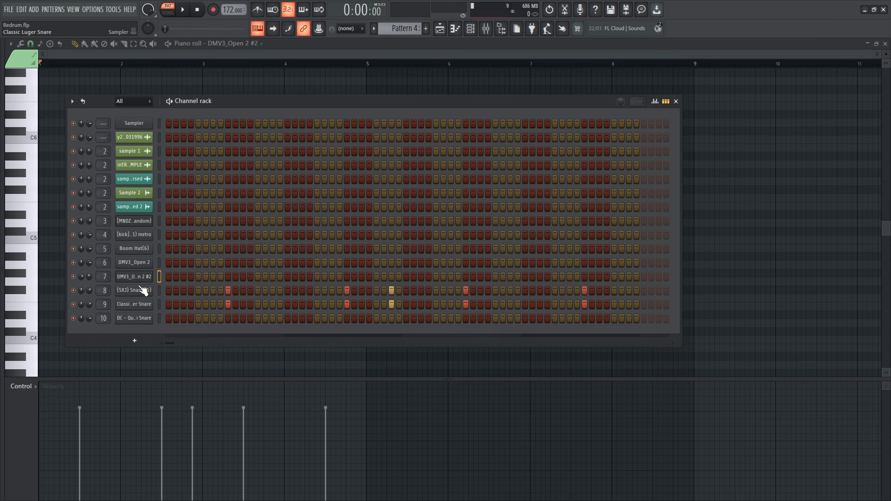
pyautogui.click(143, 290)
pyautogui.click(184, 237)
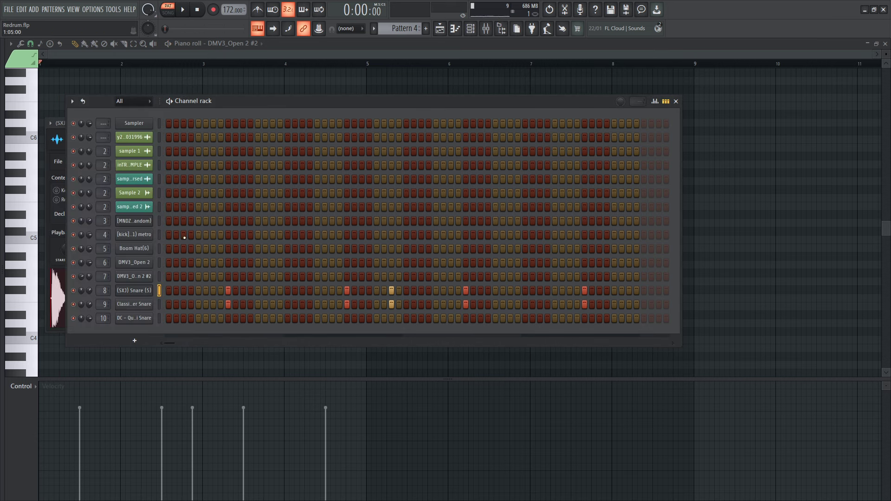
# Examine the Classic Luger Snare channel's sampler settings and play Pattern 4
pyautogui.click(139, 305)
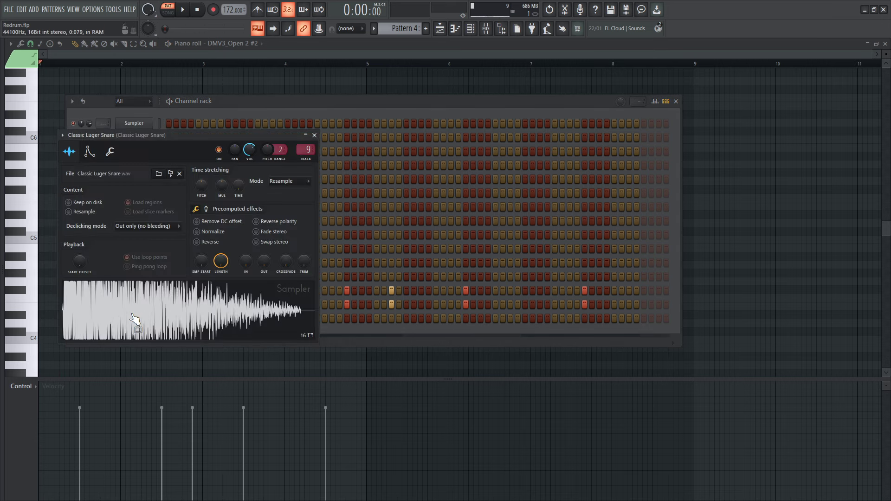
pyautogui.click(224, 110)
pyautogui.press('space')
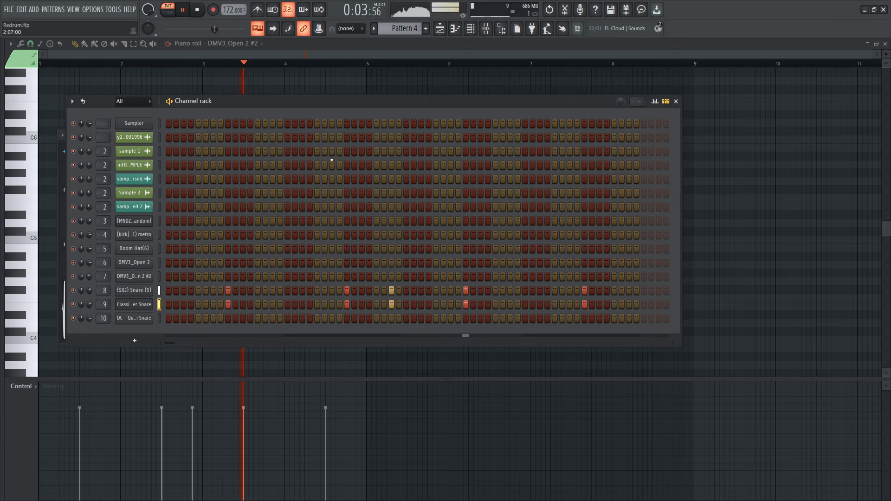
pyautogui.press('space')
# Switch to Pattern 5, examine the DC - Quick Boi Snare channel's sampler settings and play the pattern
pyautogui.click(471, 30)
pyautogui.scroll(-1, 402, 29)
pyautogui.click(471, 32)
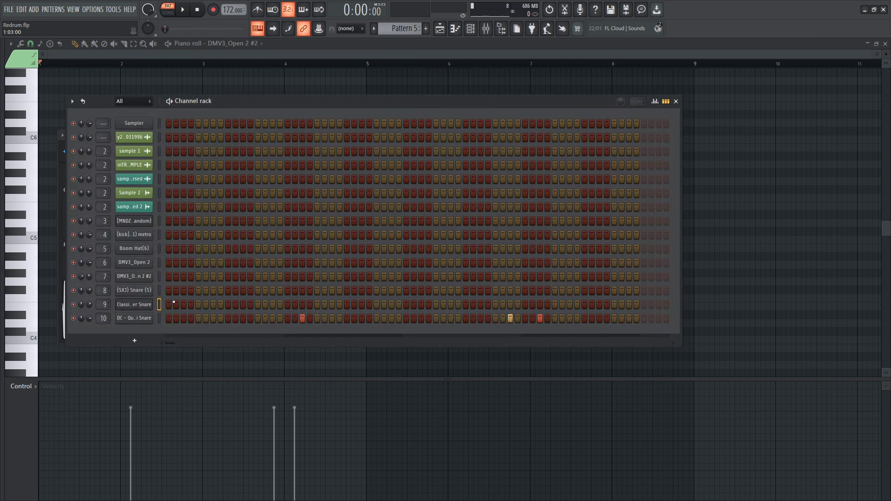
pyautogui.click(137, 324)
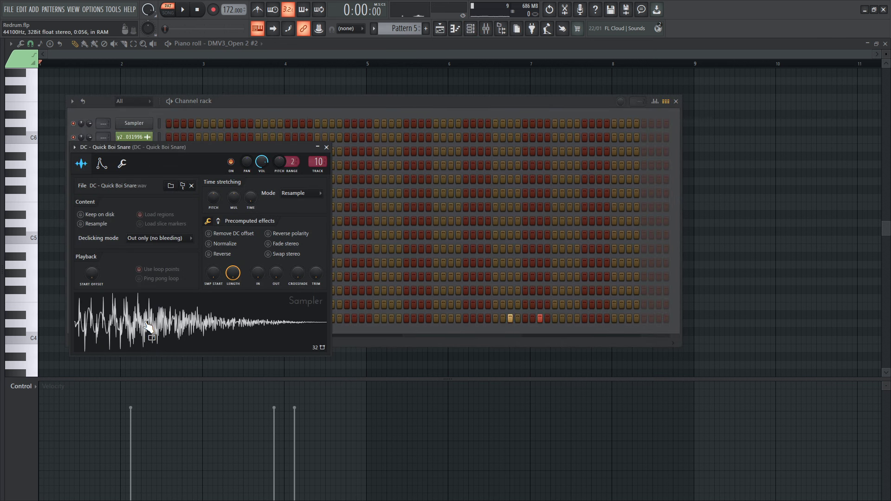
pyautogui.press('space')
pyautogui.click(281, 109)
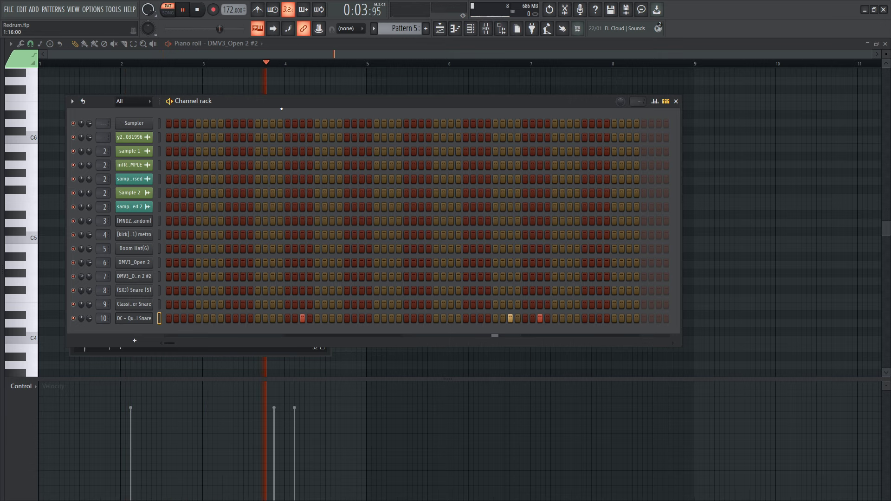
# Check the playlist, switch to Pattern 6 and examine the Boom Hat(6) channel's sampler settings
pyautogui.click(440, 28)
pyautogui.scroll(-4, 279, 302)
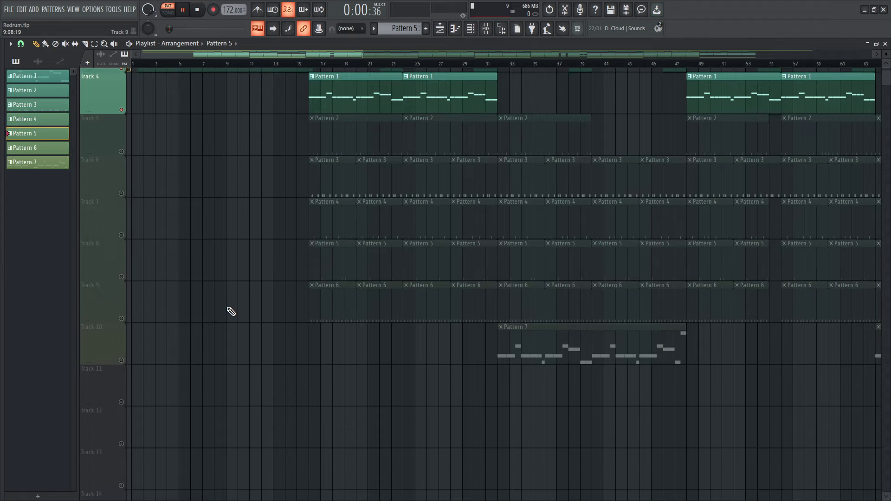
pyautogui.click(471, 28)
pyautogui.click(153, 248)
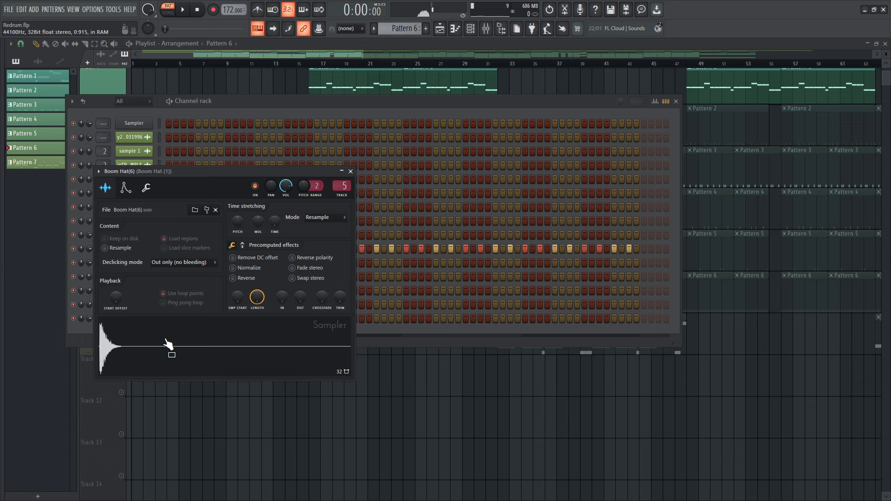
pyautogui.click(213, 160)
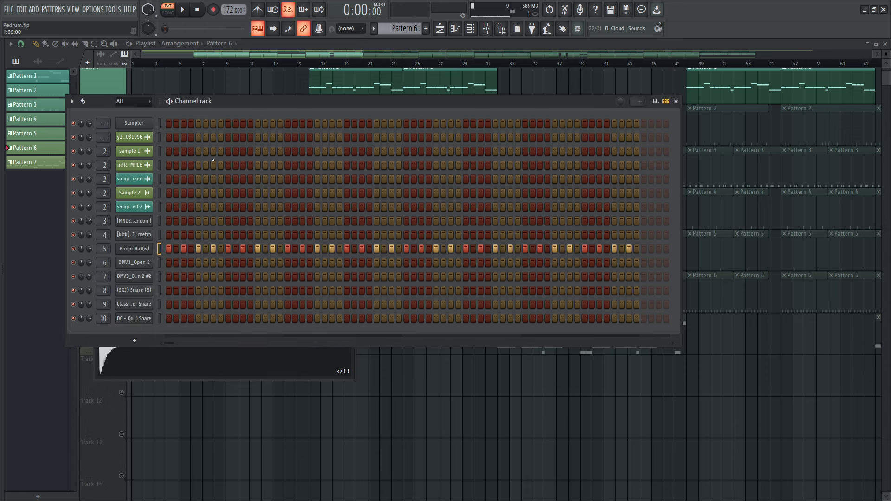
# Examine the Boom Hat(6) notes and velocities in the piano roll and play Pattern 6
pyautogui.rightClick(136, 249)
pyautogui.click(163, 248)
pyautogui.scroll(-3, 179, 274)
pyautogui.press('space')
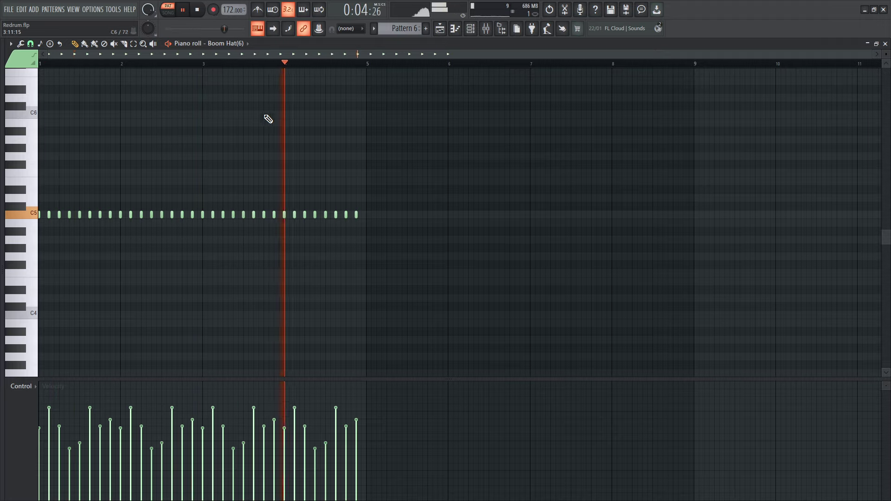
# Switch to Pattern 7, examine the Spinz 808 channel's full note sequence in the piano roll and play it through
pyautogui.click(470, 29)
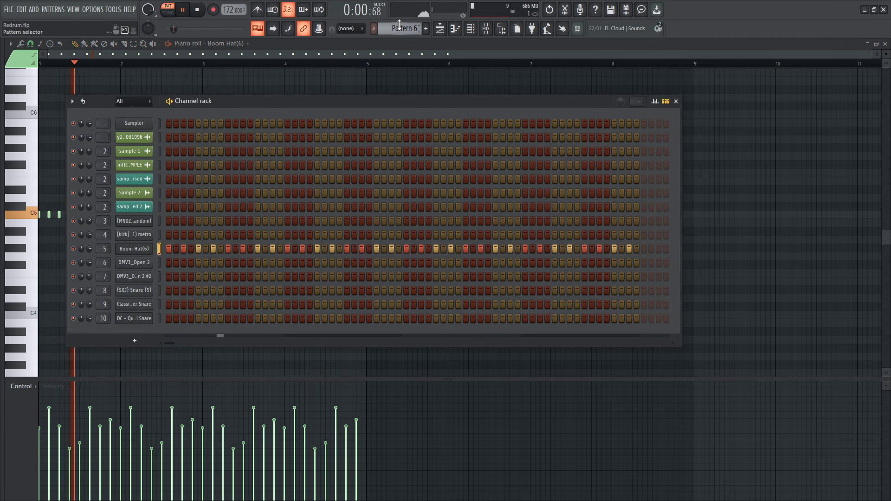
pyautogui.moveTo(402, 25); pyautogui.dragTo(402, 20)
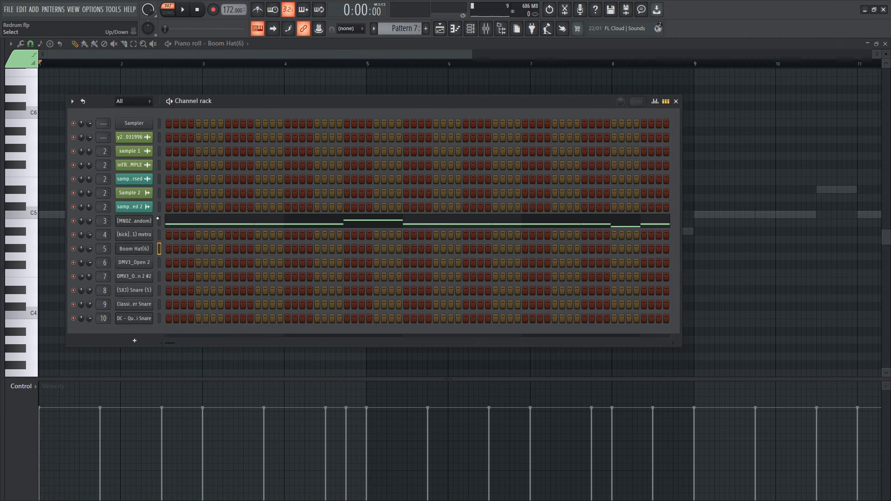
pyautogui.click(185, 225)
pyautogui.press('space')
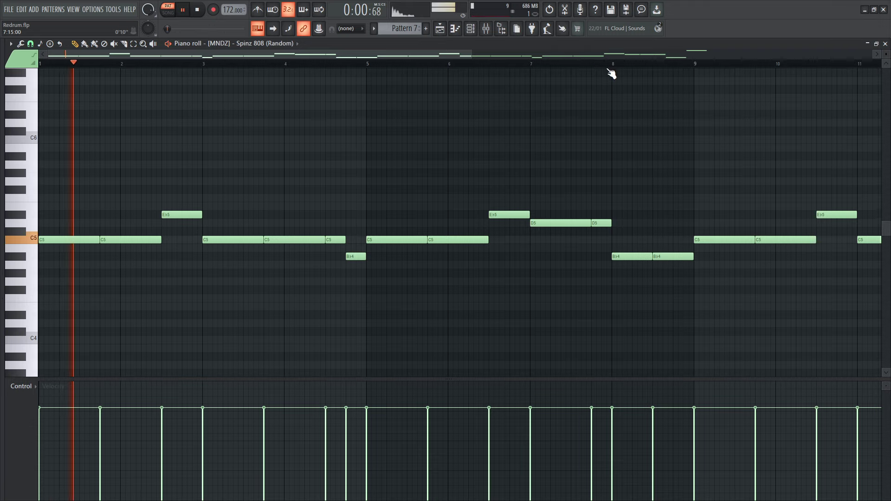
pyautogui.moveTo(473, 54); pyautogui.dragTo(629, 88)
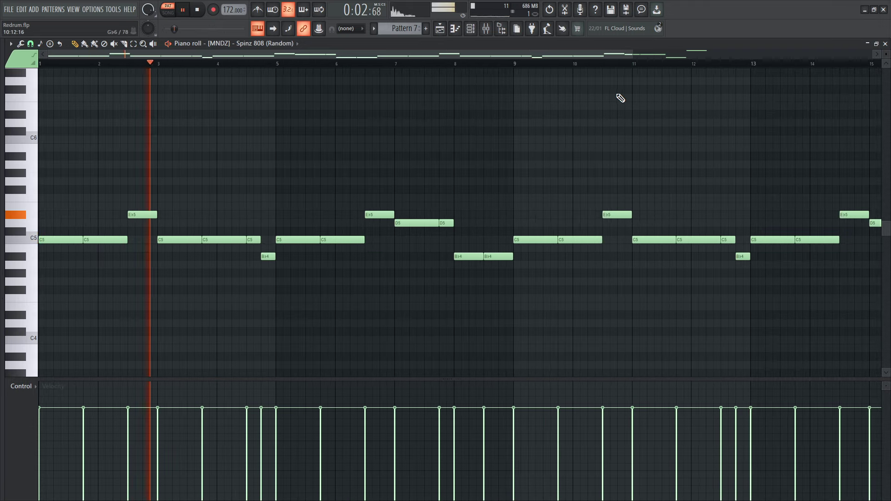
pyautogui.moveTo(633, 54); pyautogui.dragTo(747, 144)
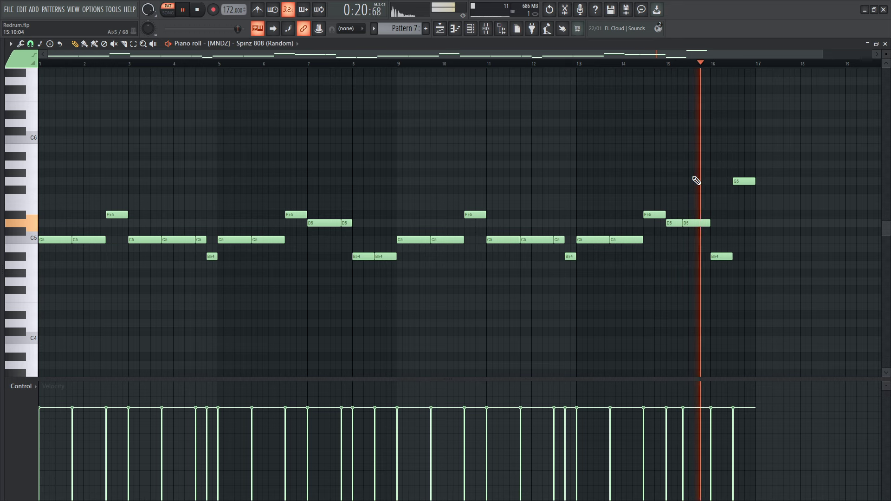
pyautogui.press('space')
# Select the empty Pattern 8 and return to the playlist arrangement
pyautogui.click(470, 28)
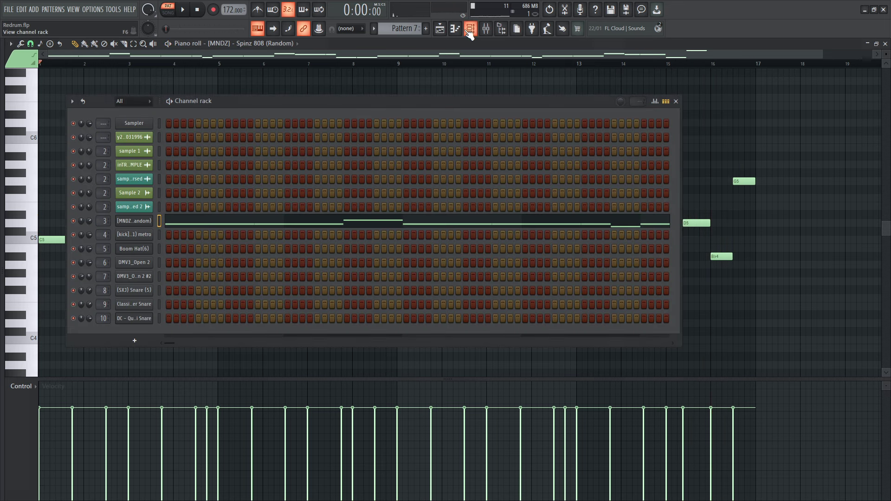
pyautogui.press('F4')
pyautogui.press('F5')
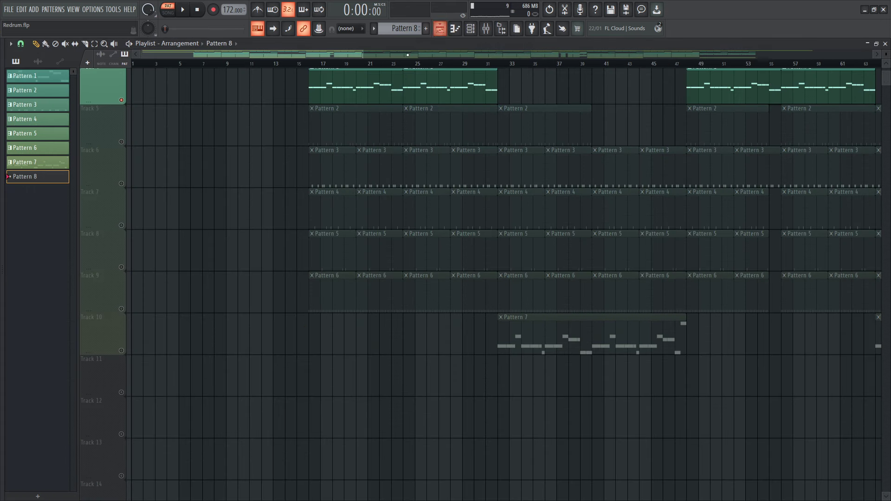
# Solo the original 21 Savage redrum audio on Track 1 and play the arrangement in song mode
pyautogui.scroll(3, 380, 352)
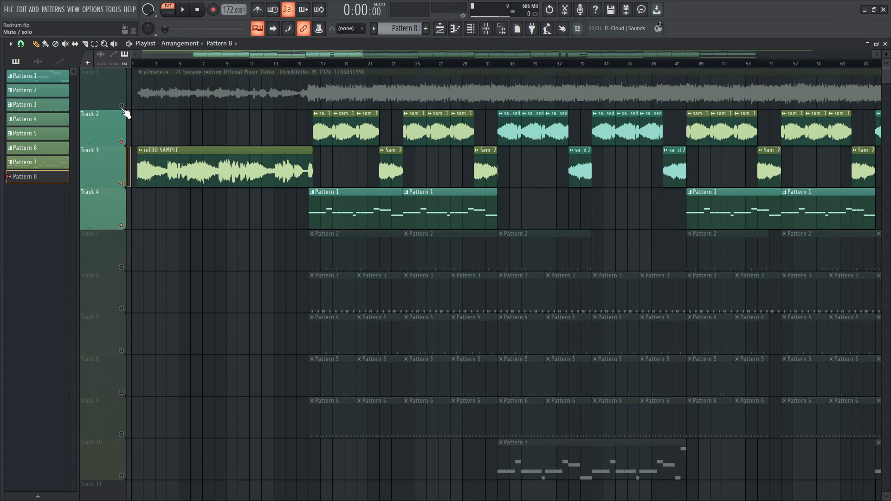
pyautogui.click(196, 98)
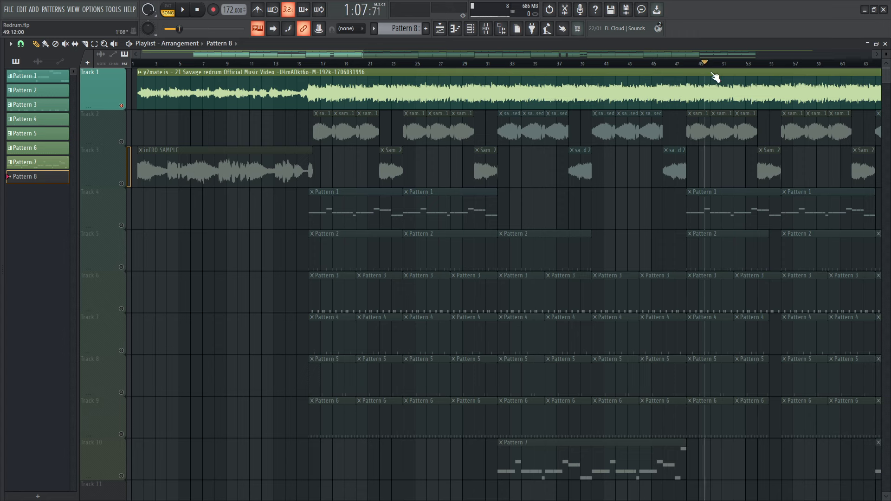
pyautogui.moveTo(888, 85); pyautogui.dragTo(818, 86)
pyautogui.press('space')
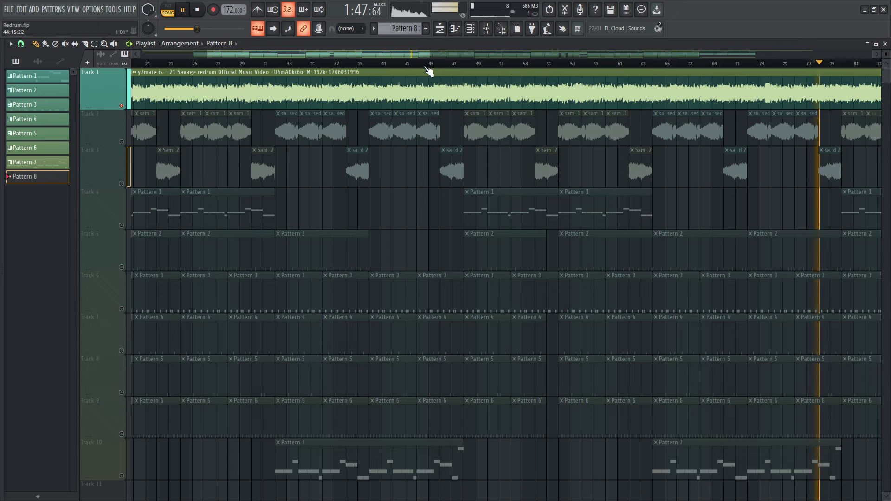
# Compare the original audio on Track 1 with the remake tracks by alternating between them during playback, ending on the remake, and stop
pyautogui.scroll(-2, 198, 121)
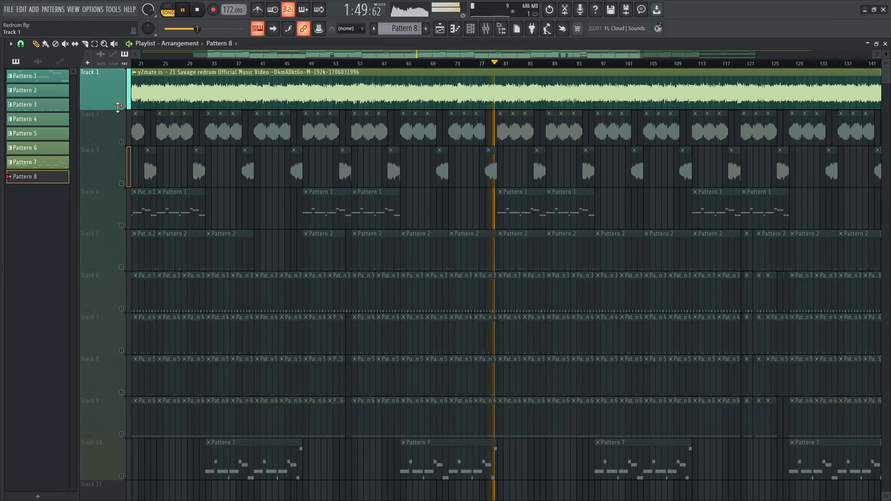
pyautogui.click(120, 106)
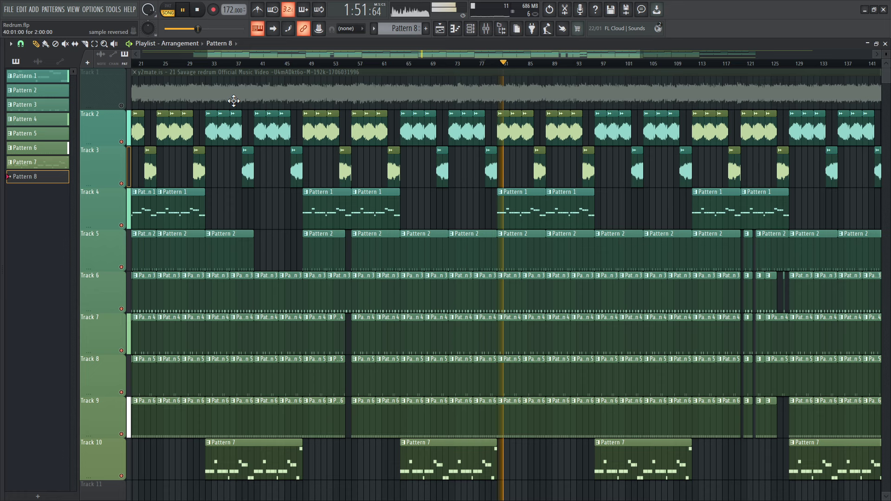
pyautogui.rightClick(121, 107)
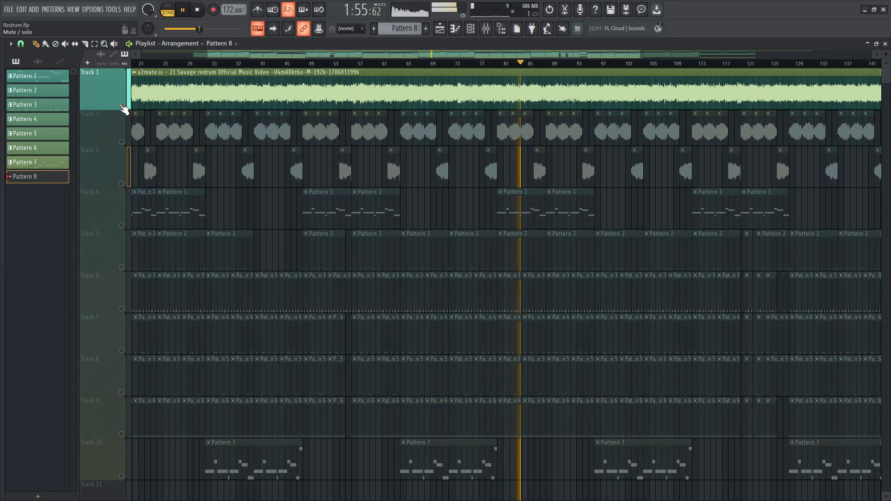
pyautogui.click(122, 107)
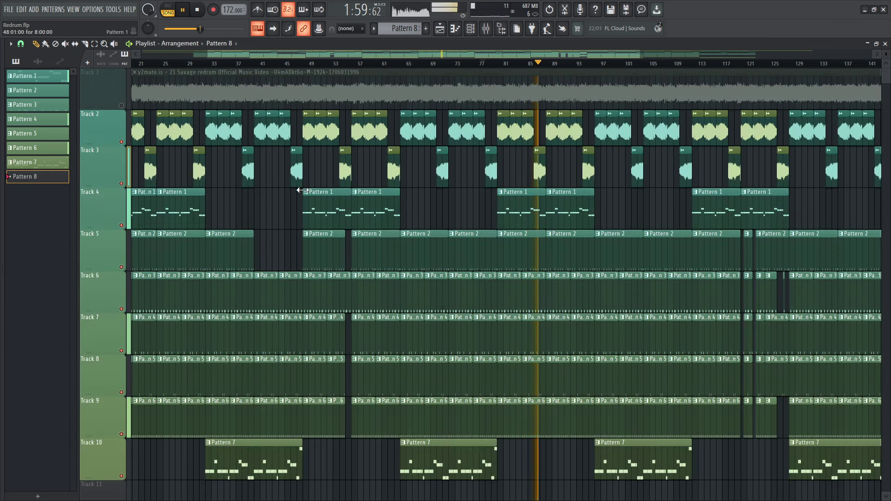
pyautogui.press('space')
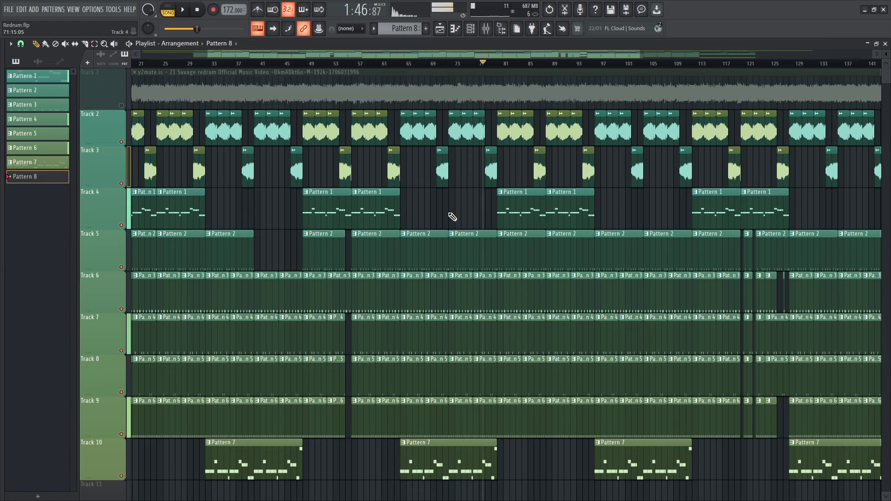